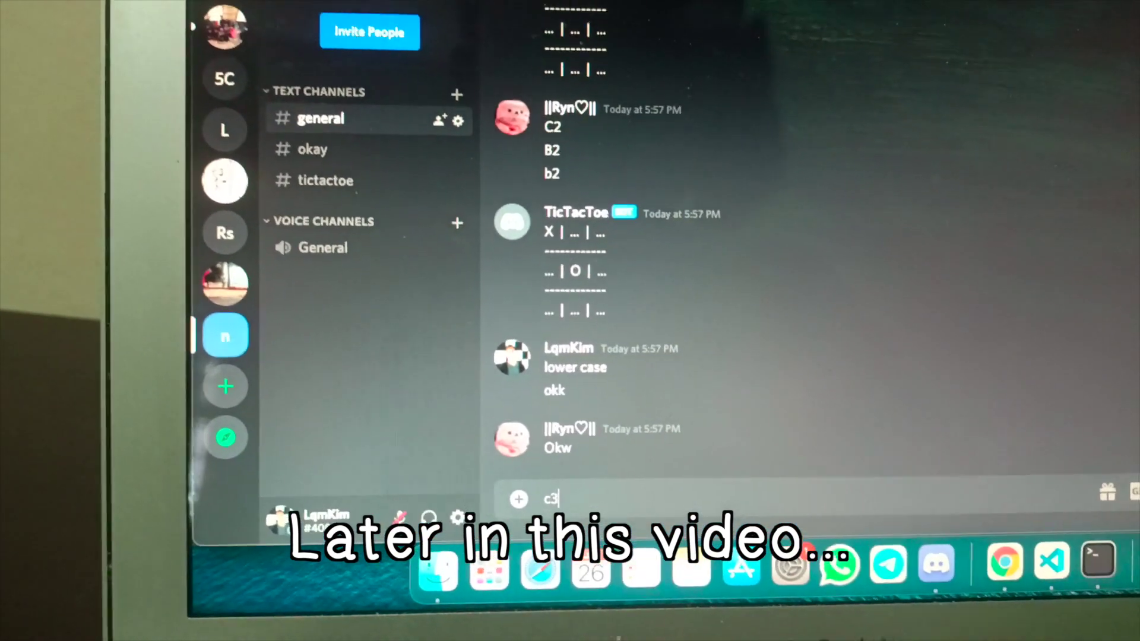
Send the c3 and a2 moves in #general and get the bot's updated boards.
key(Return)
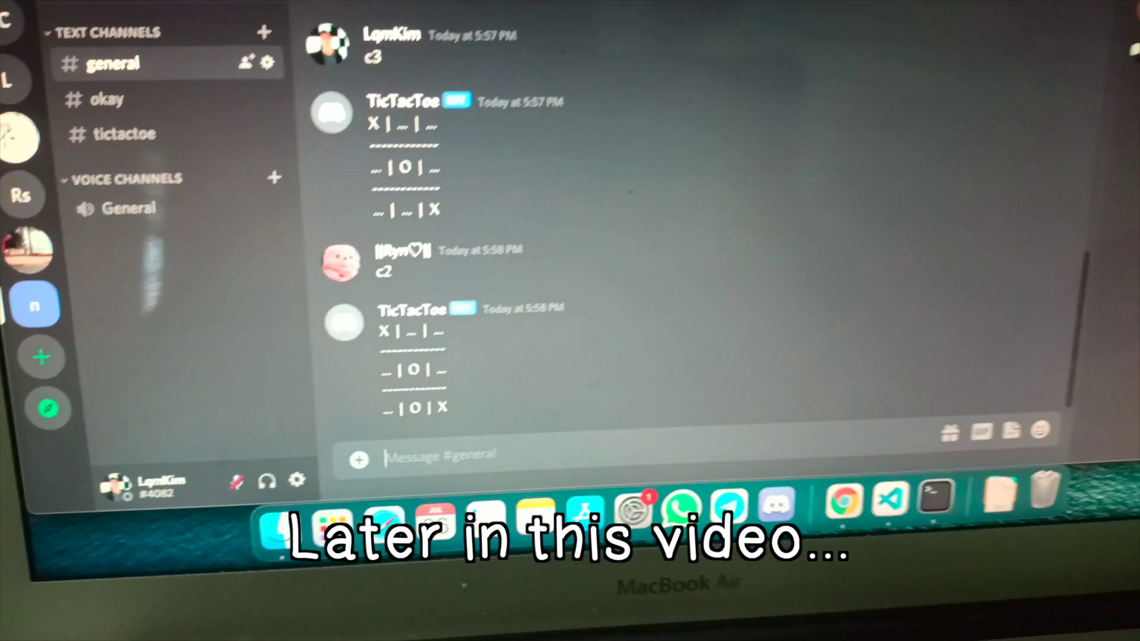
text(a2)
key(Return)
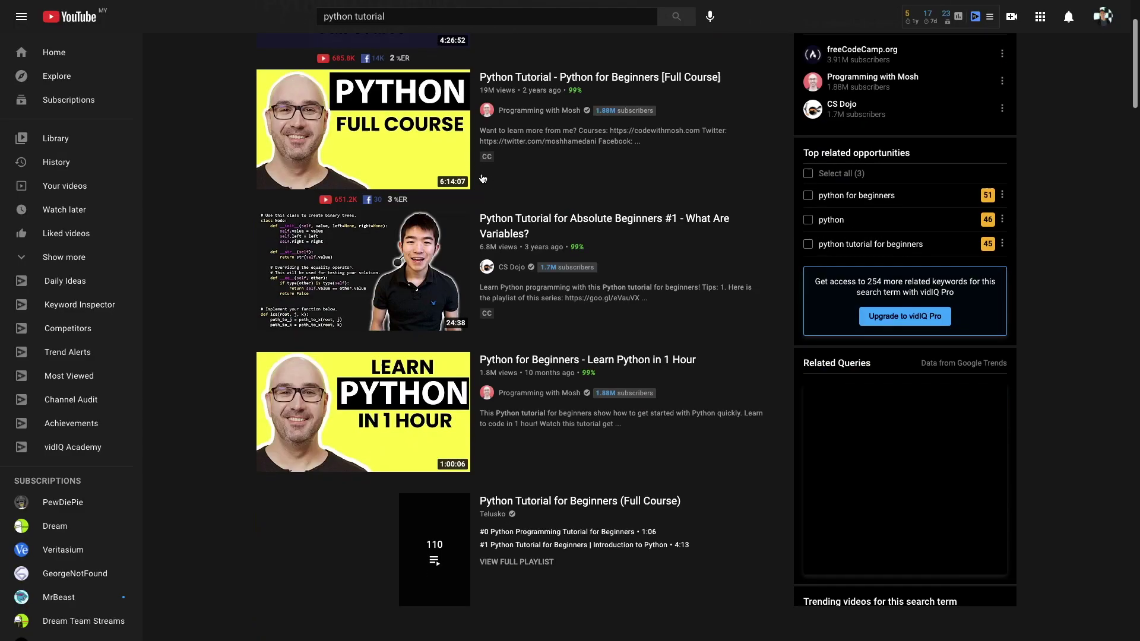
scroll(482, 179, down, 2)
scroll(482, 180, down, 1)
scroll(483, 179, down, 4)
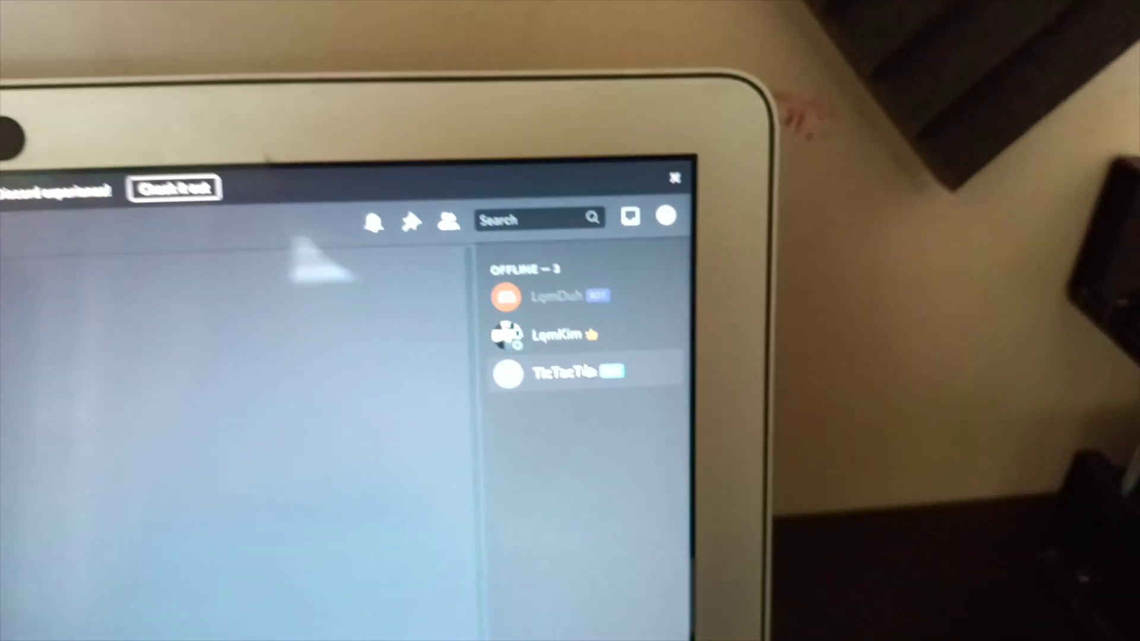
View the TicTacToe bot's profile card from the member list on the right.
click(624, 354)
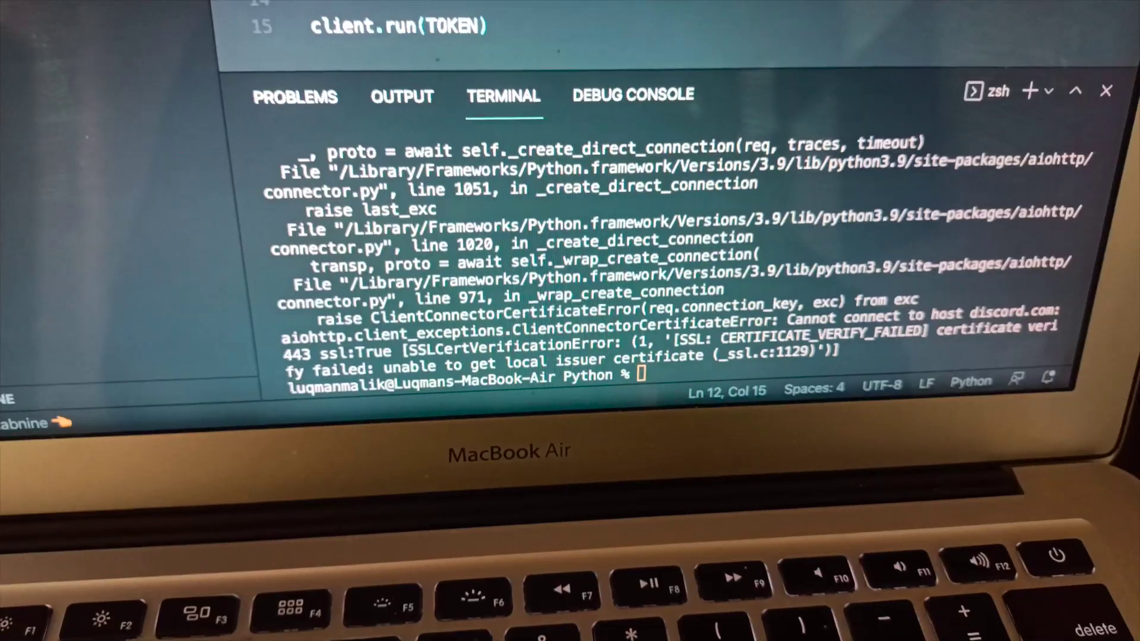
scroll(678, 274, up, 3)
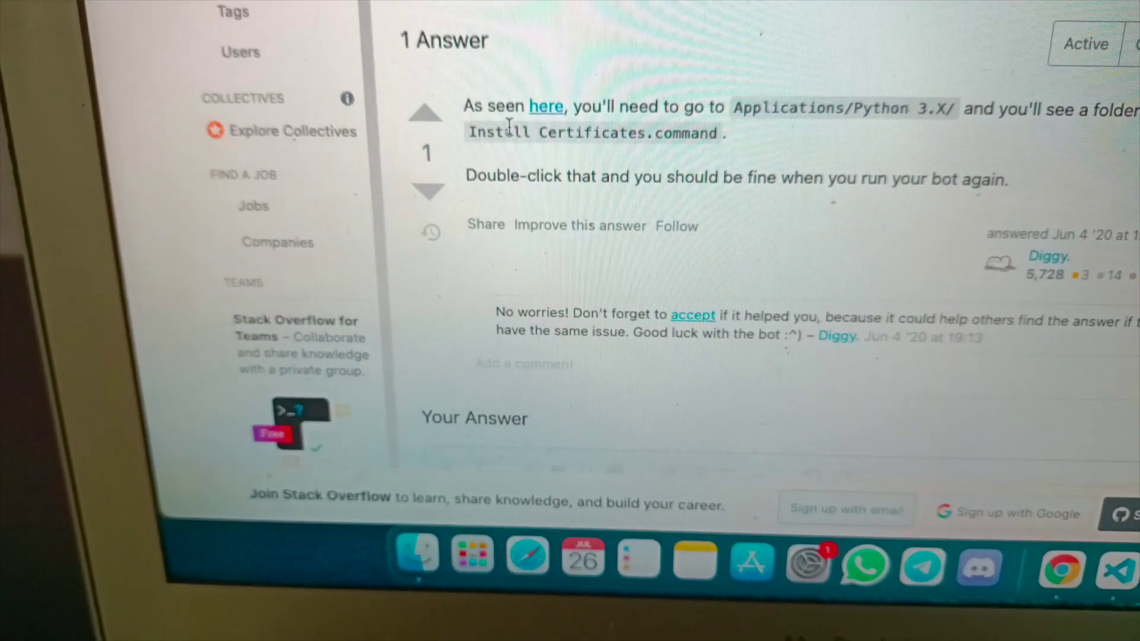
Select the 'Install Certificates.command' file name in the Stack Overflow answer.
drag(509, 127, 590, 131)
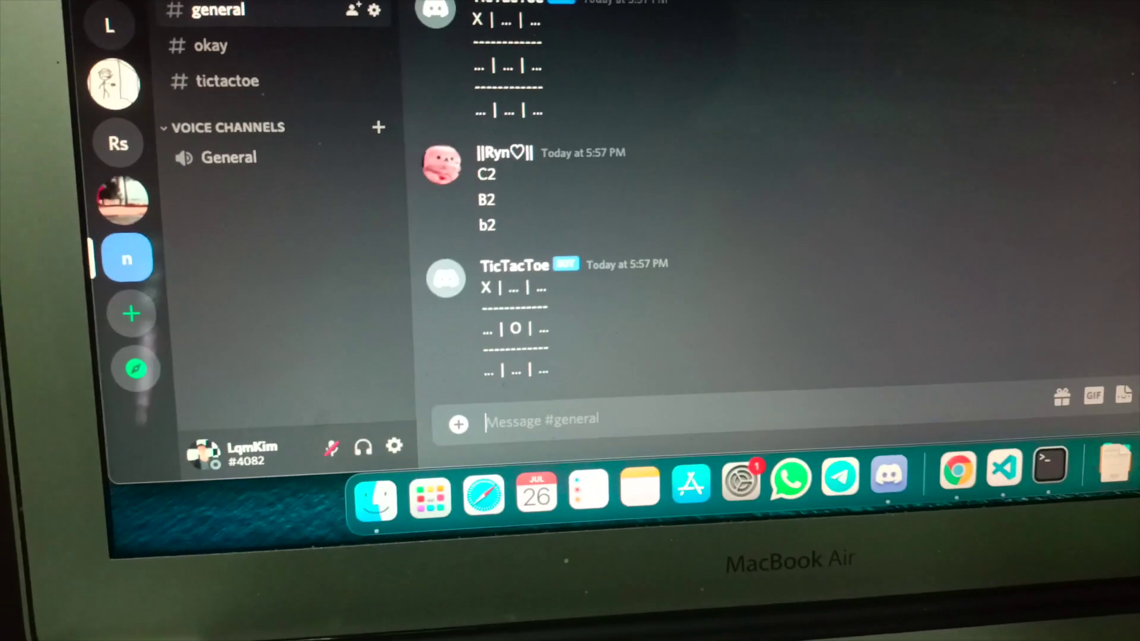
text(lower cas)
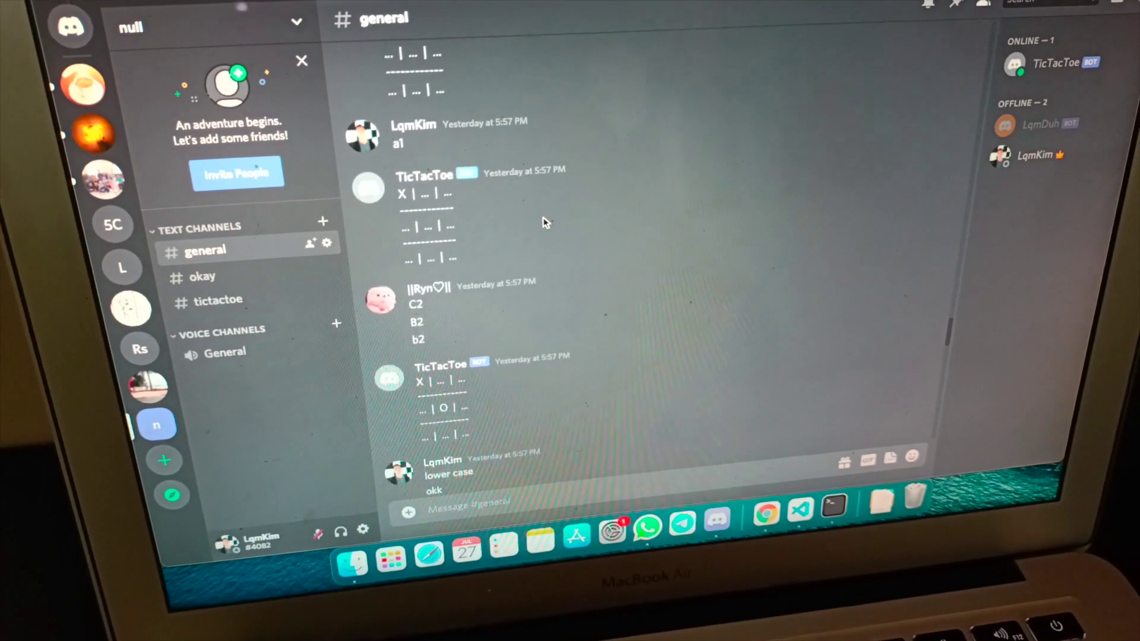
click(441, 360)
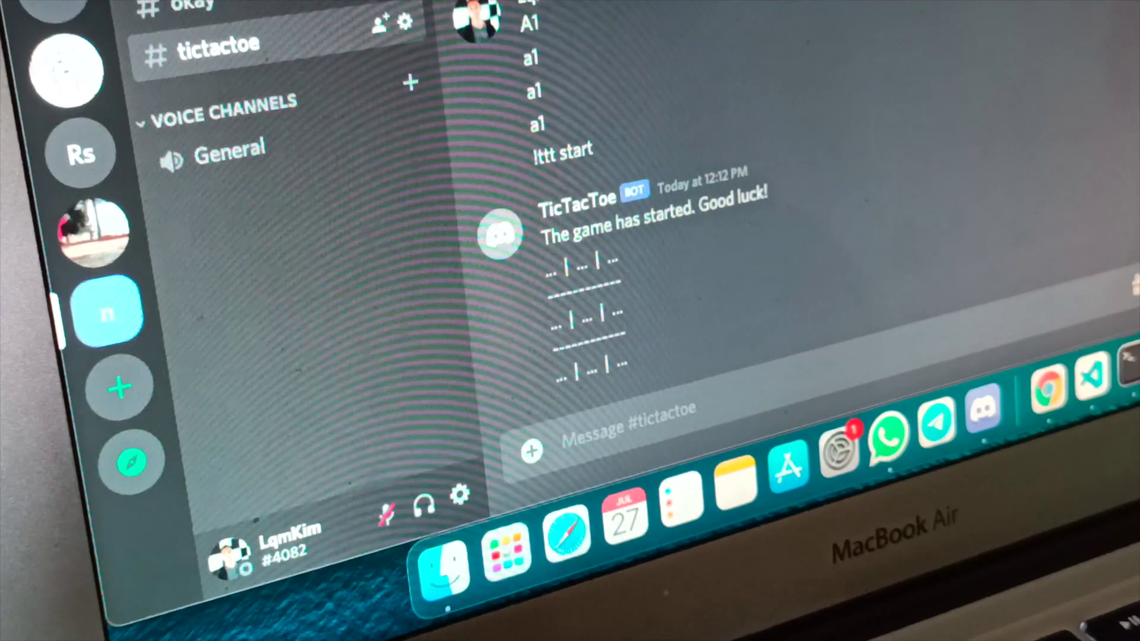
text(A1)
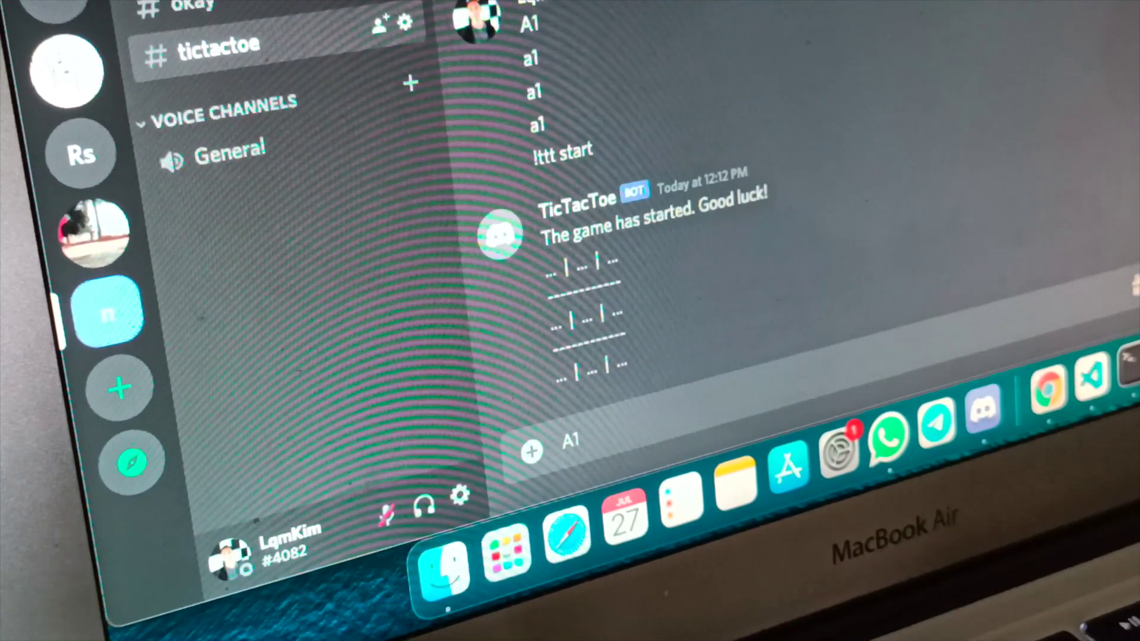
Send the A1 move in #tictactoe, then select a finished board message in #general.
key(Return)
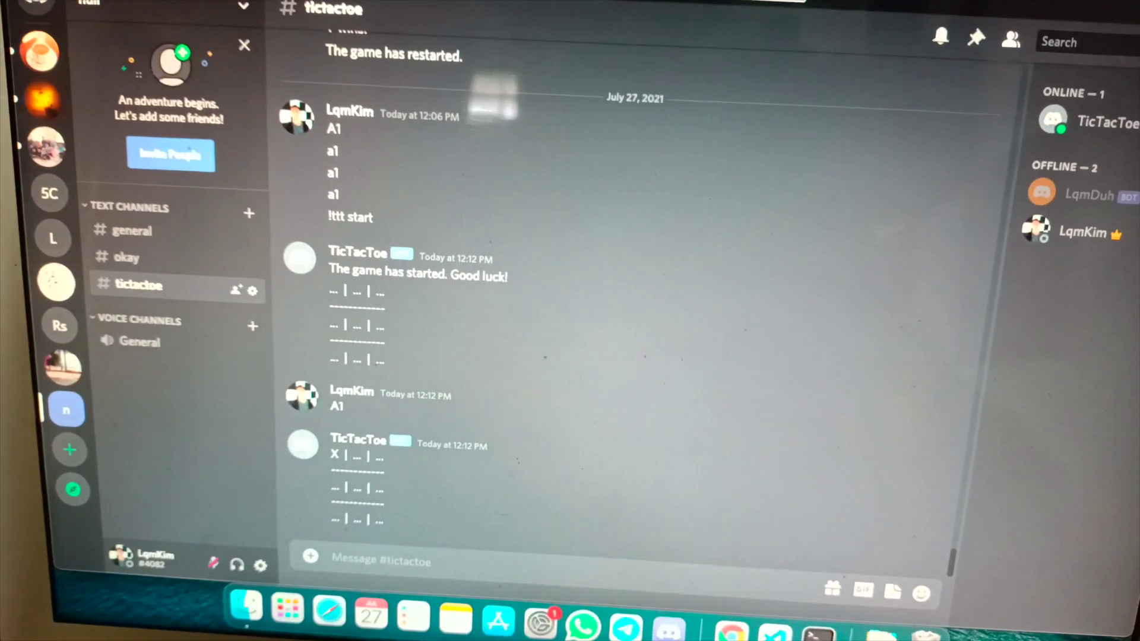
click(164, 261)
drag(355, 234, 426, 305)
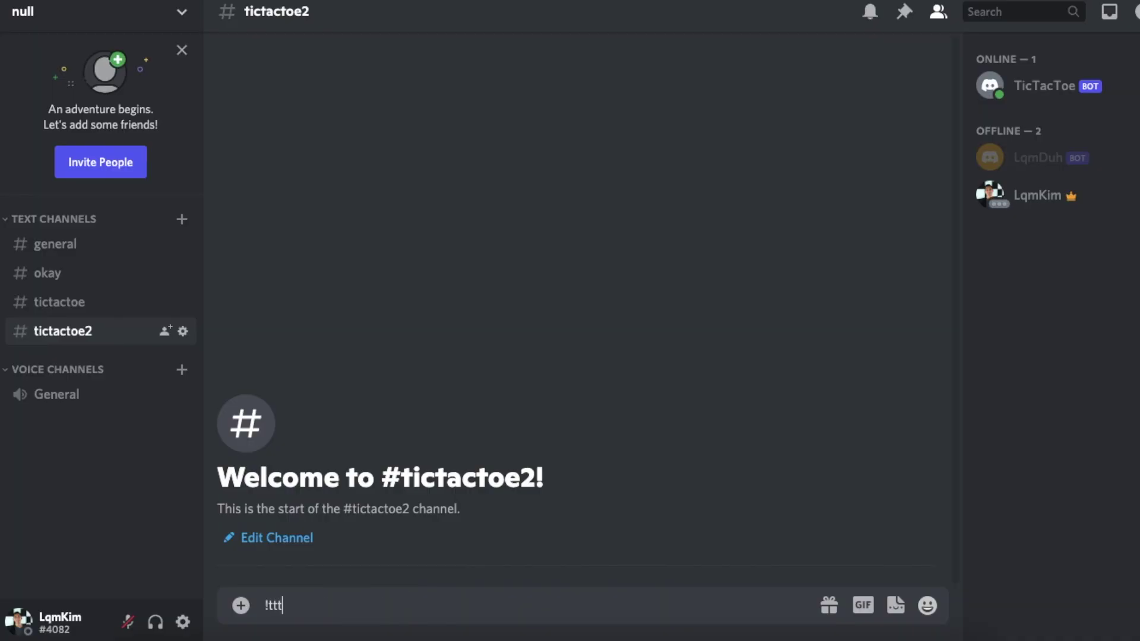
Send '!ttt start' in #tictactoe2 so the bot posts an empty board.
key(Return)
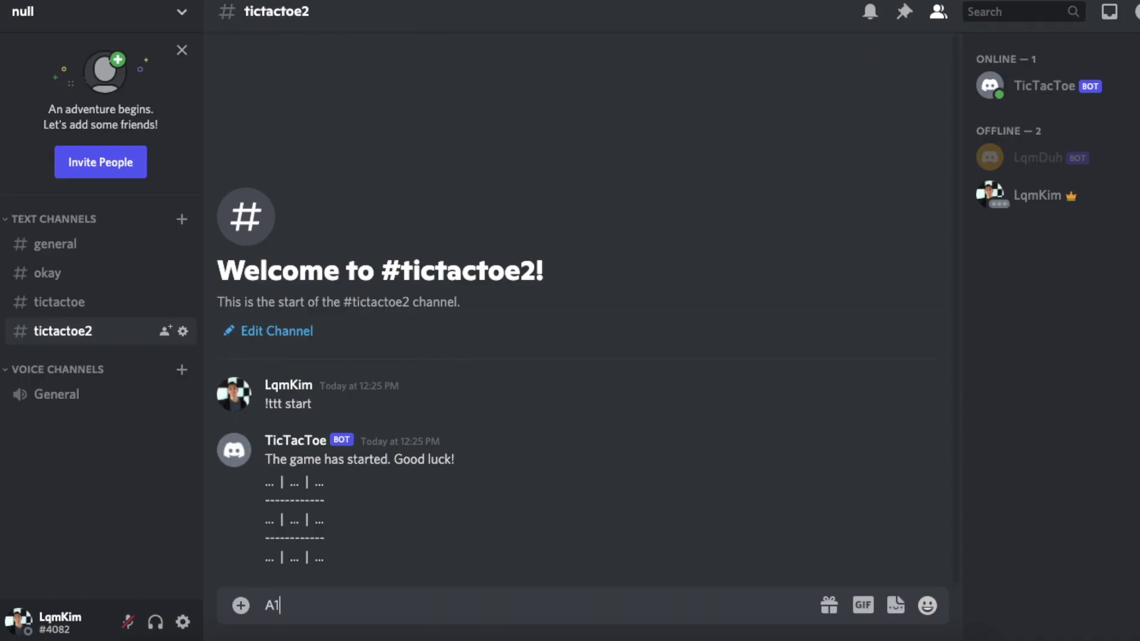
Send the A1, c3 and c1 moves in #tictactoe2 toward the tied game.
key(Return)
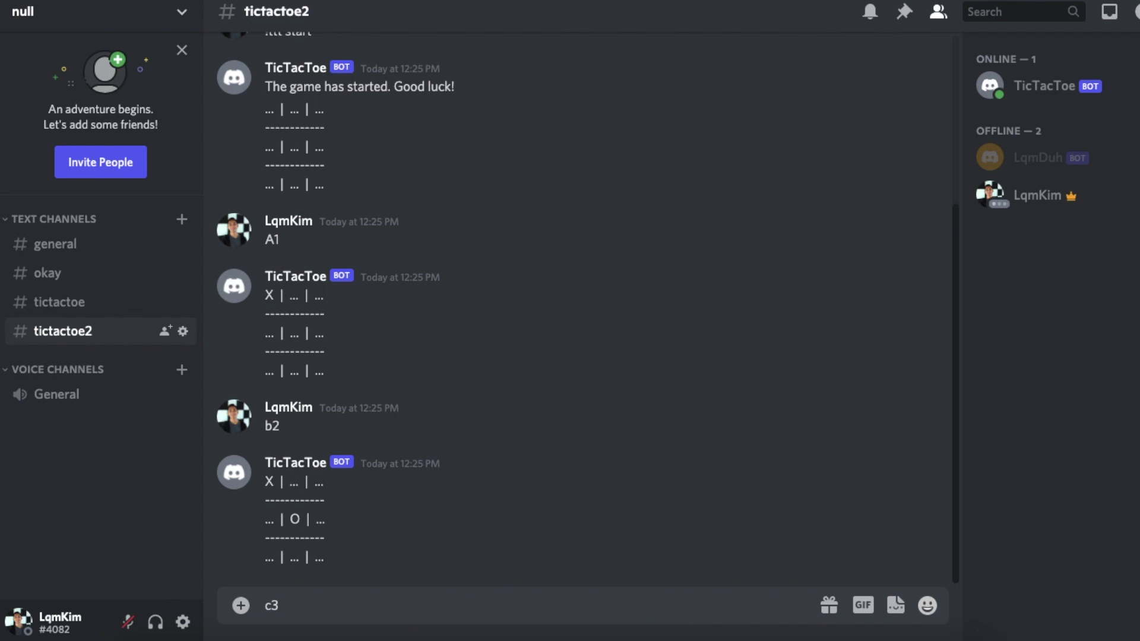
text(1)
key(Return)
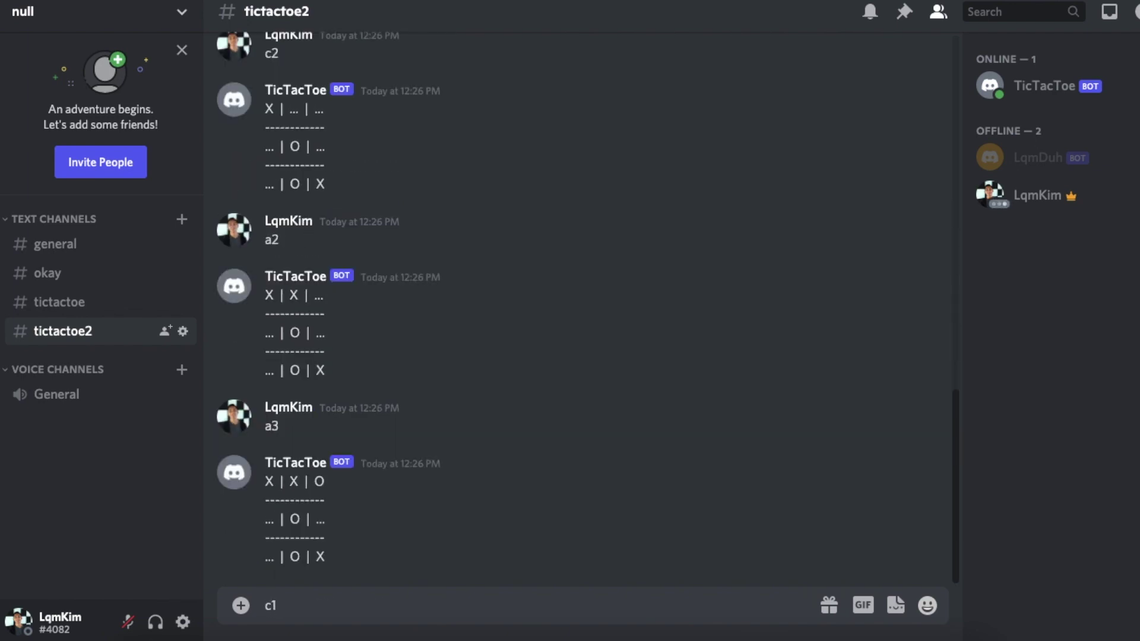
key(Return)
text(b1)
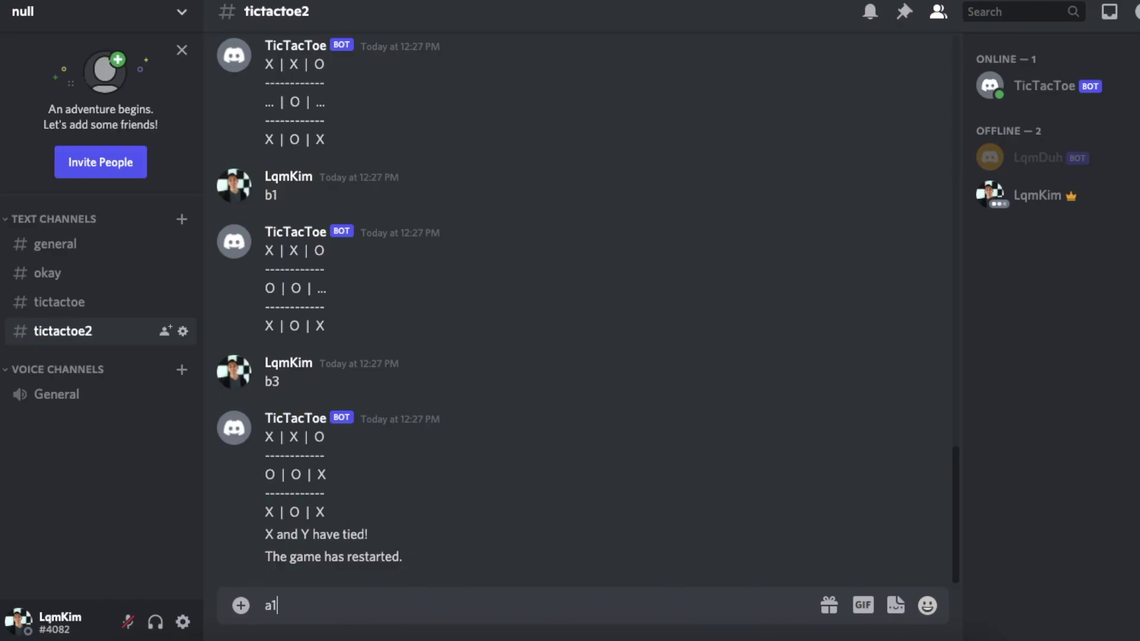
Send a1, b1, a2, b2 and the winning a3 to complete X's top row.
key(Return)
text(b1)
key(Return)
text(a1)
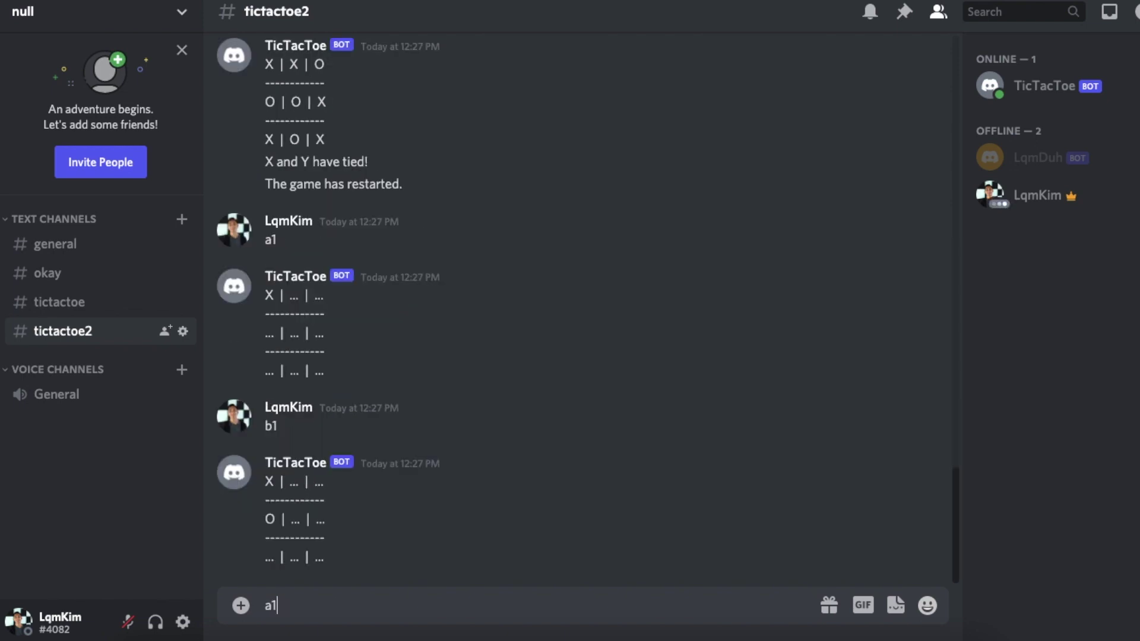
key(Return)
text(a2)
key(Return)
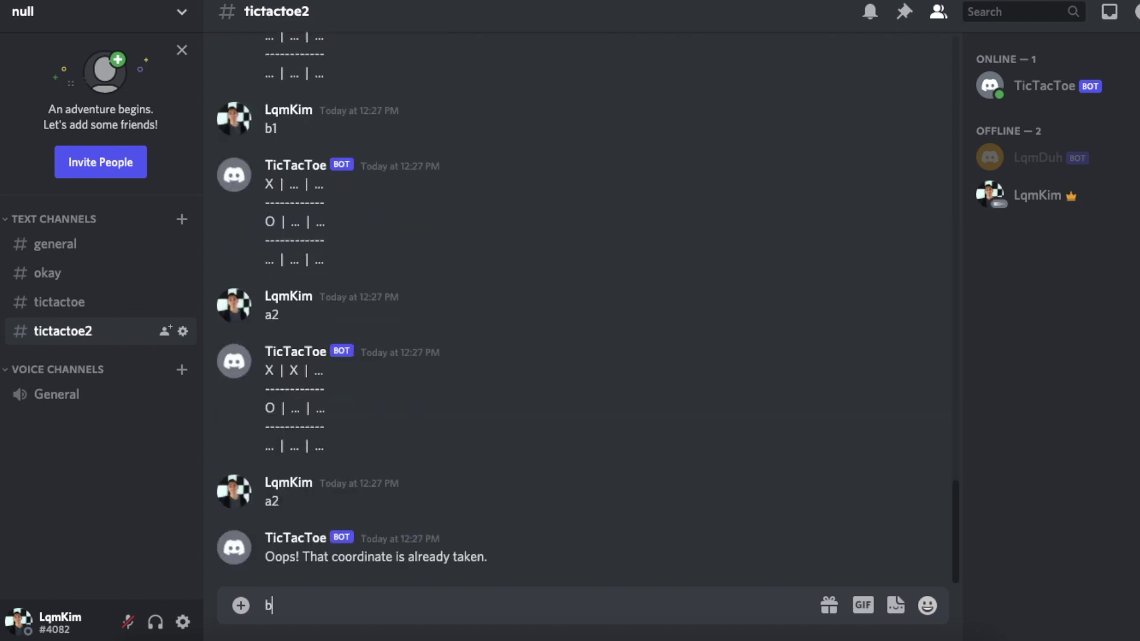
text(a3)
key(Return)
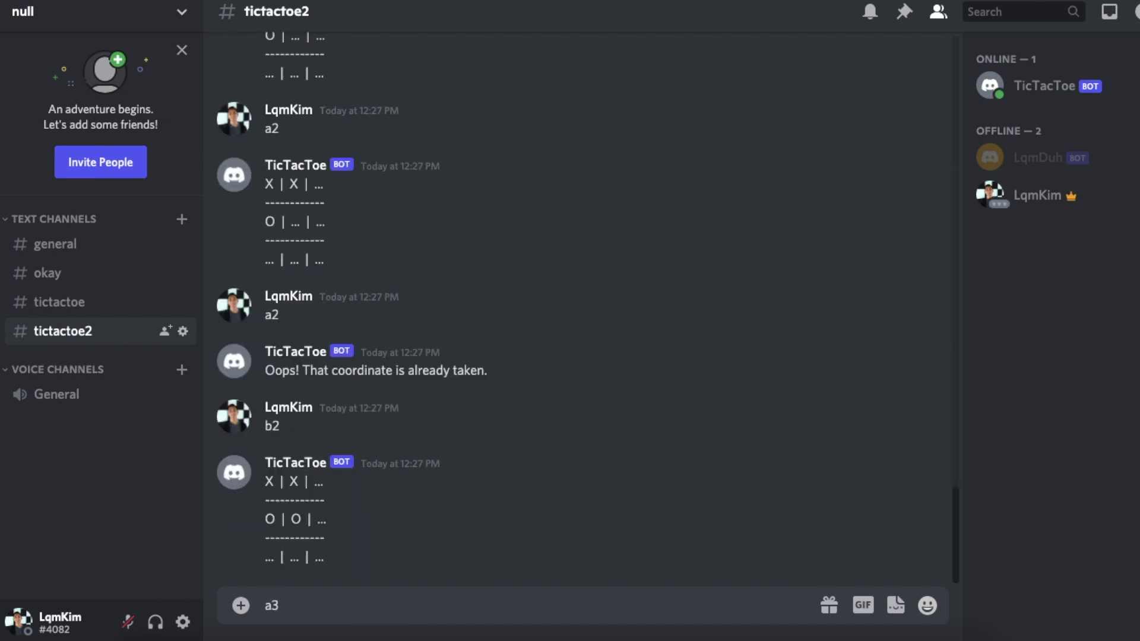
text(!ttt sto)
key(Return)
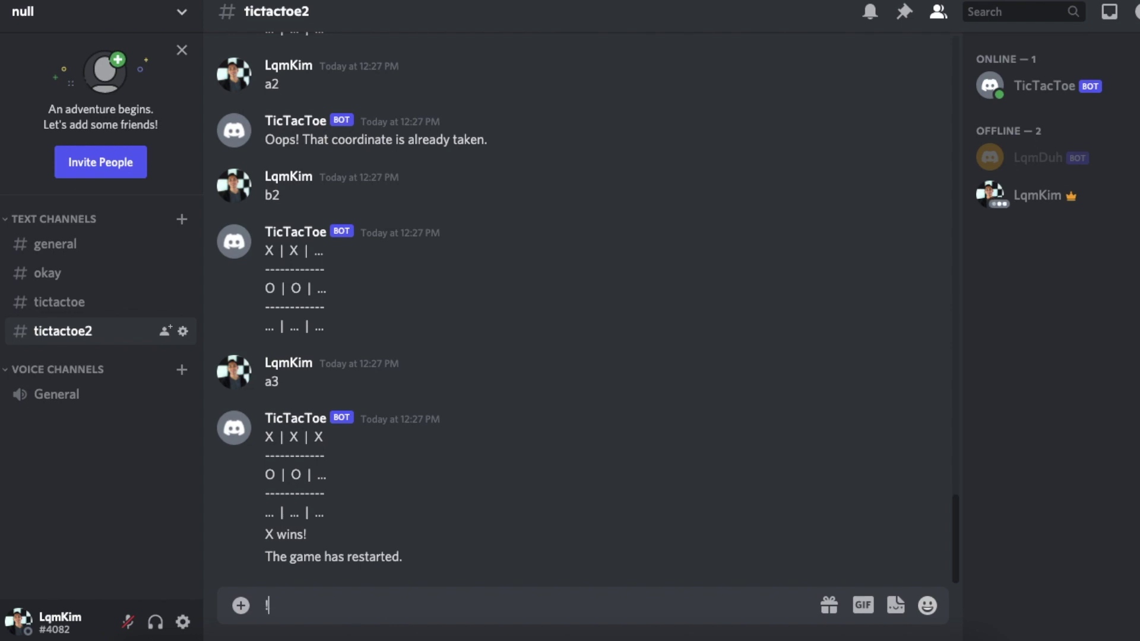
text(p)
Send '!ttt stop' in #tictactoe2 to end the bot's game.
key(Return)
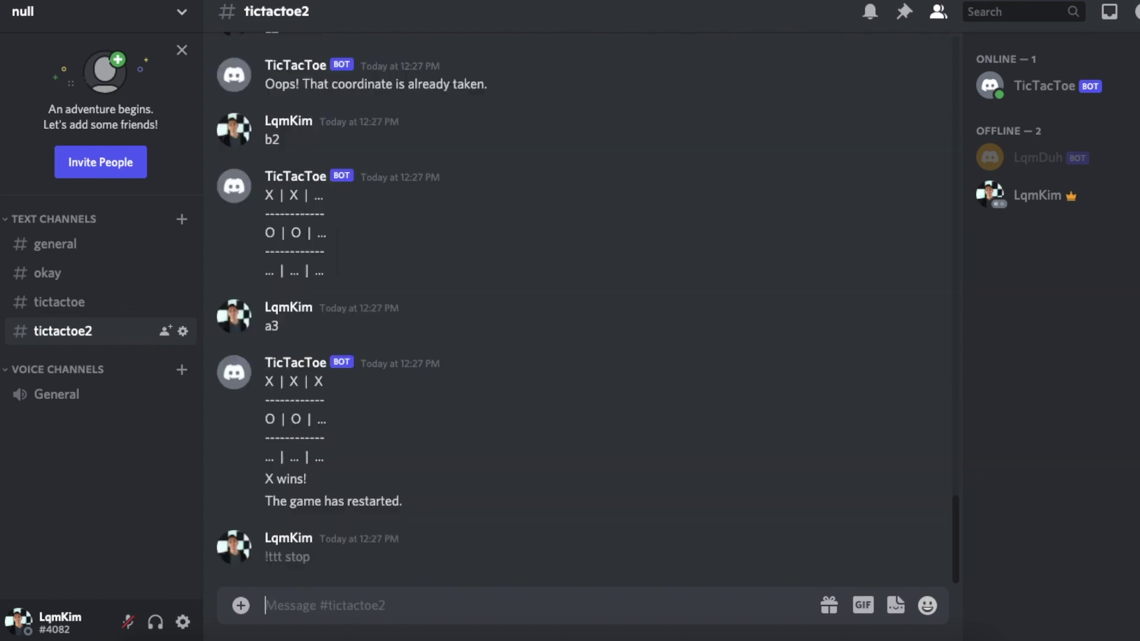